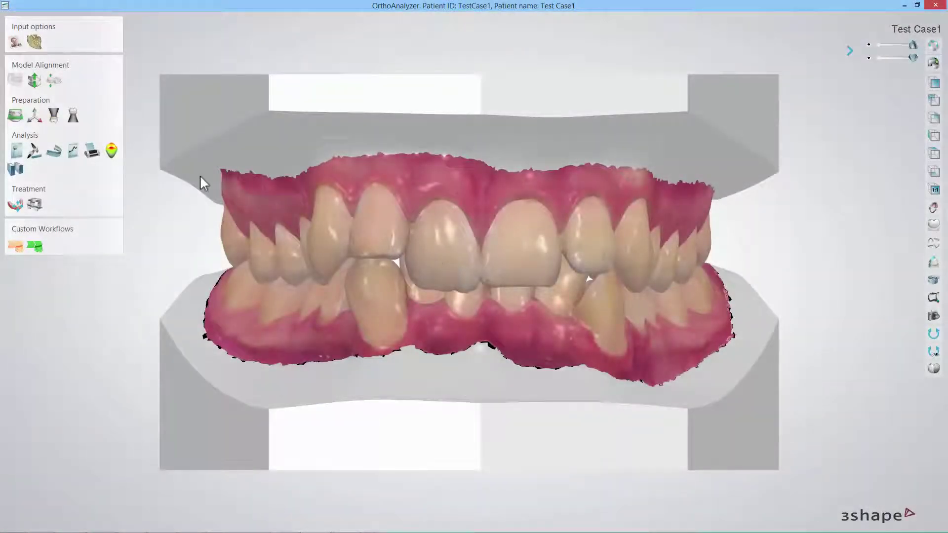
- Switch the case's questionnaire to the ABO Discrepancy Index
click(15, 149)
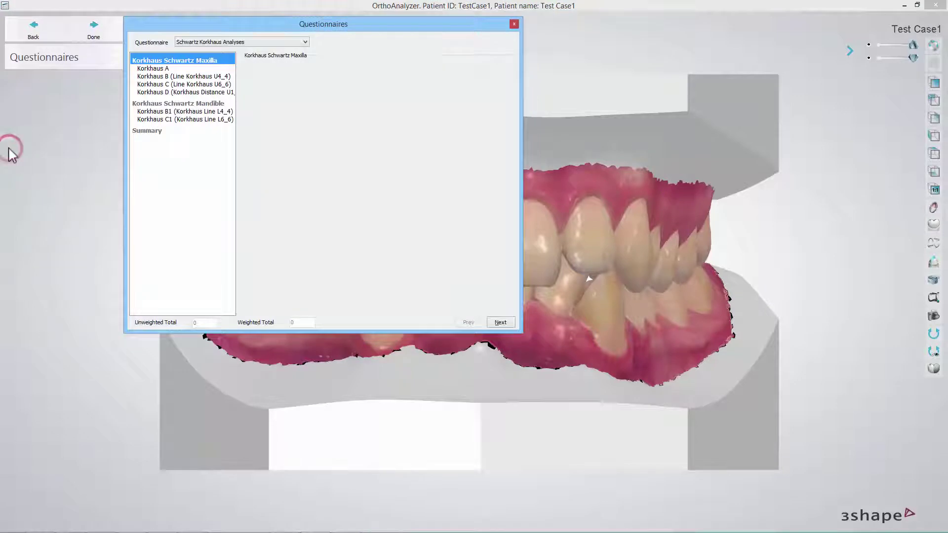
click(255, 44)
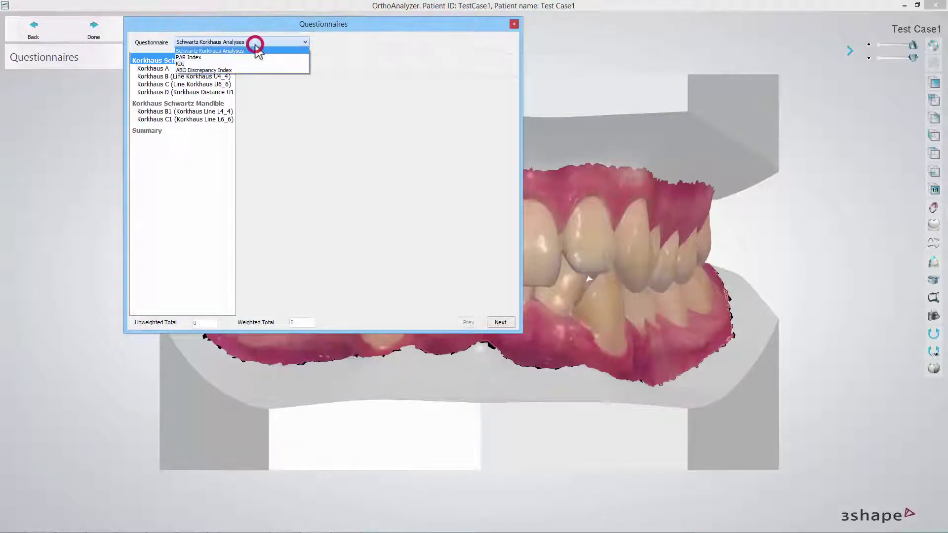
click(244, 70)
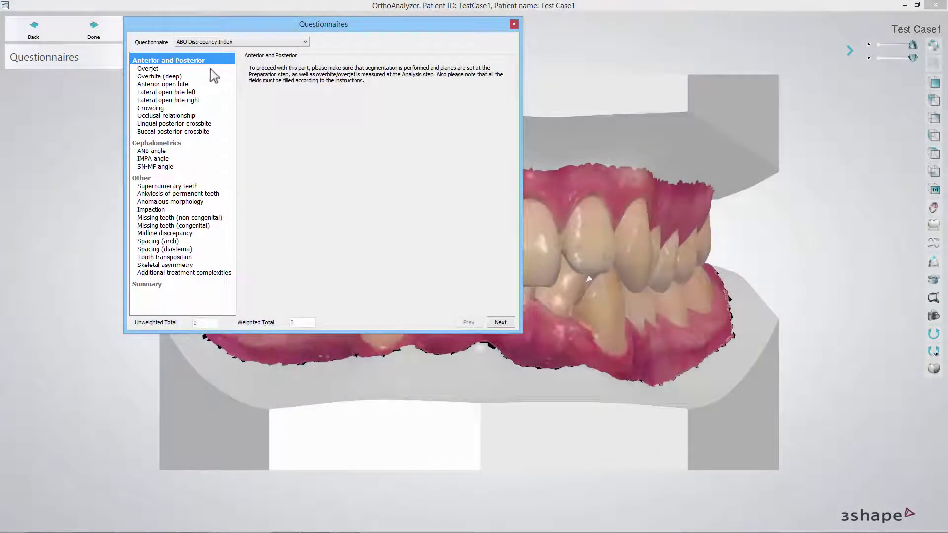
- Score Overjet as 5
click(211, 68)
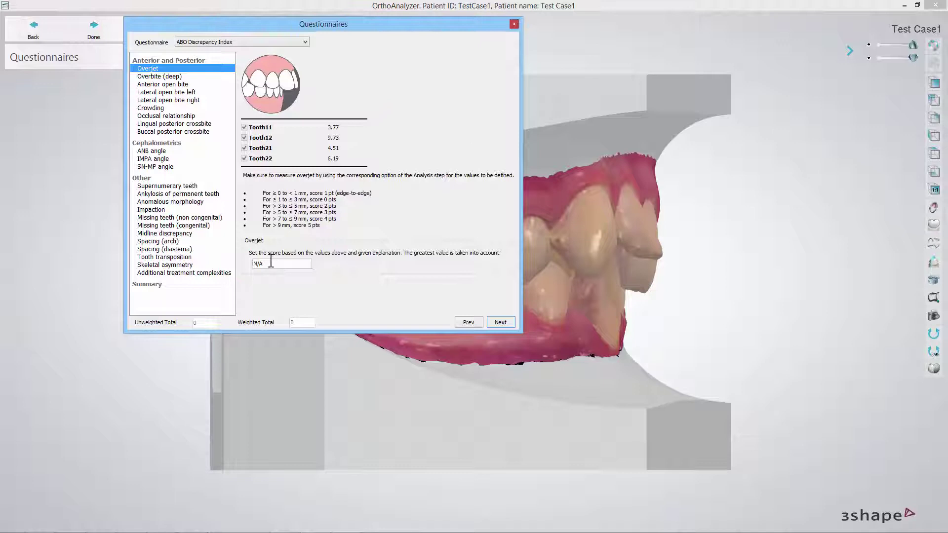
double_click(252, 264)
text(5)
- Score Overbite (deep) as 2
click(499, 322)
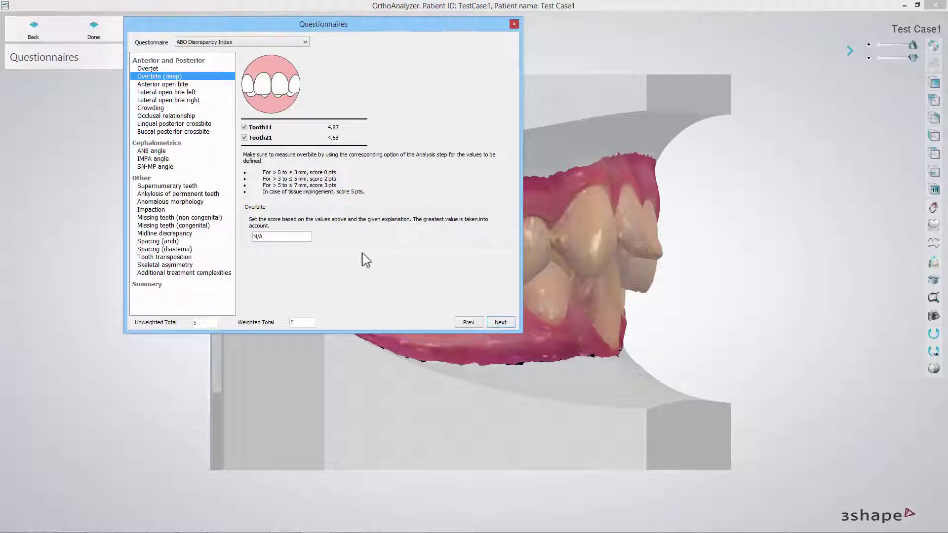
drag(267, 238, 250, 239)
text(2)
- Score Anterior open bite as 0
click(495, 326)
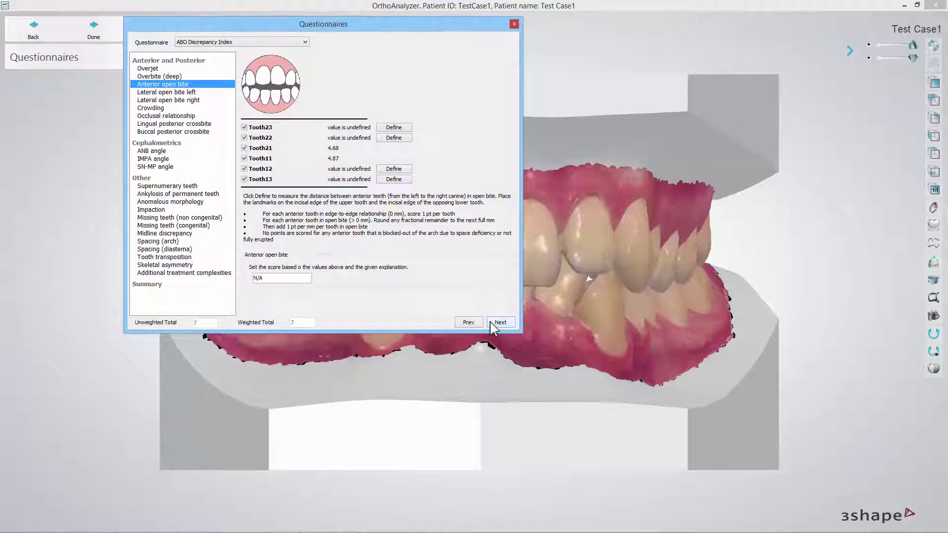
scroll(579, 301, up, 3)
drag(277, 278, 238, 279)
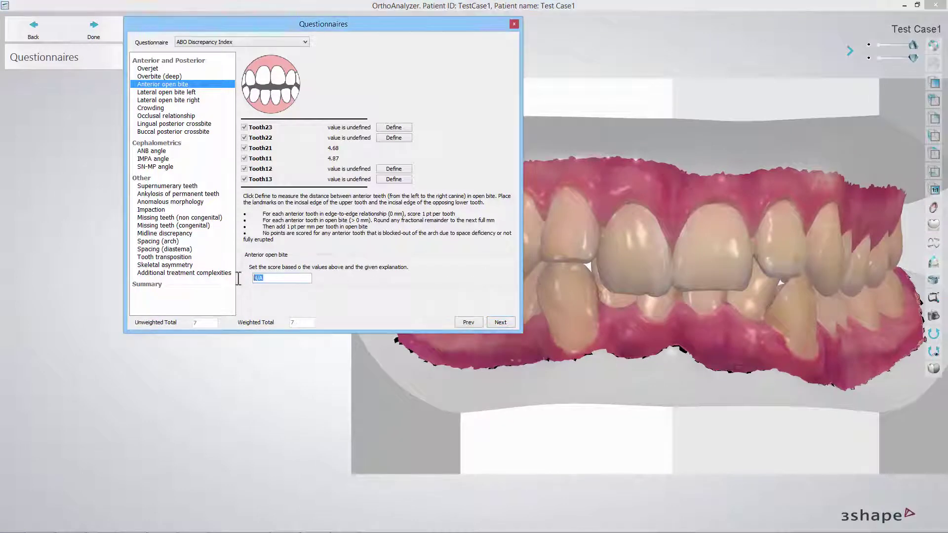
text(0)
- Rotate the jaw model to the front and score Lateral open bite left as 0
click(492, 323)
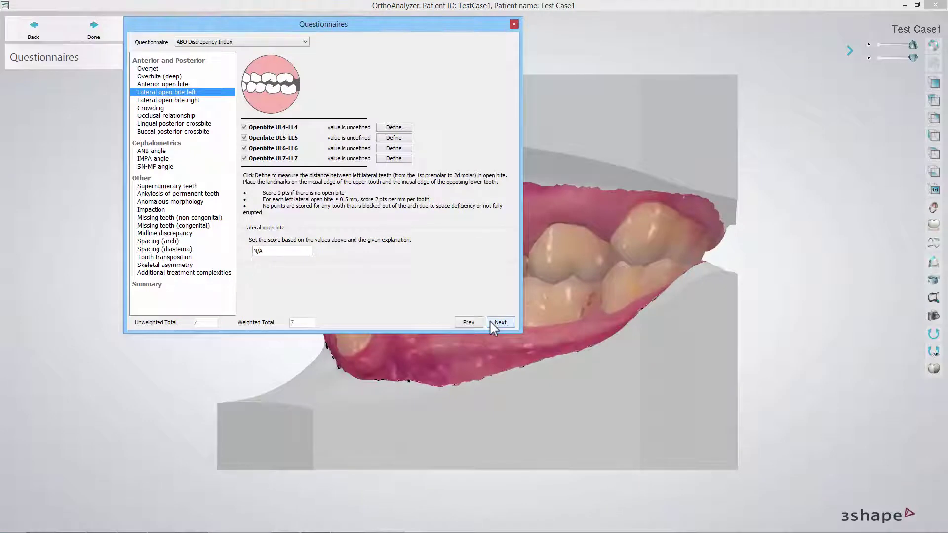
click(569, 309)
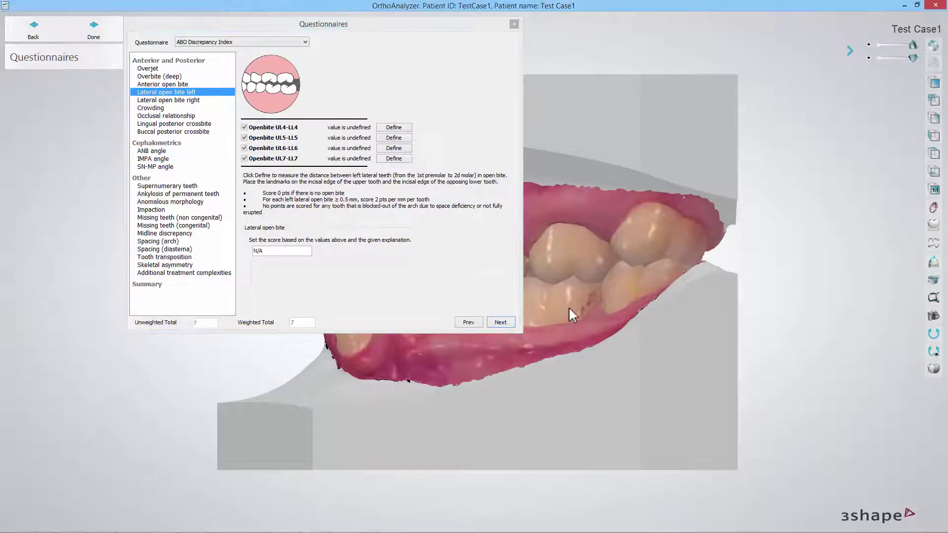
right_drag(567, 307, 778, 295)
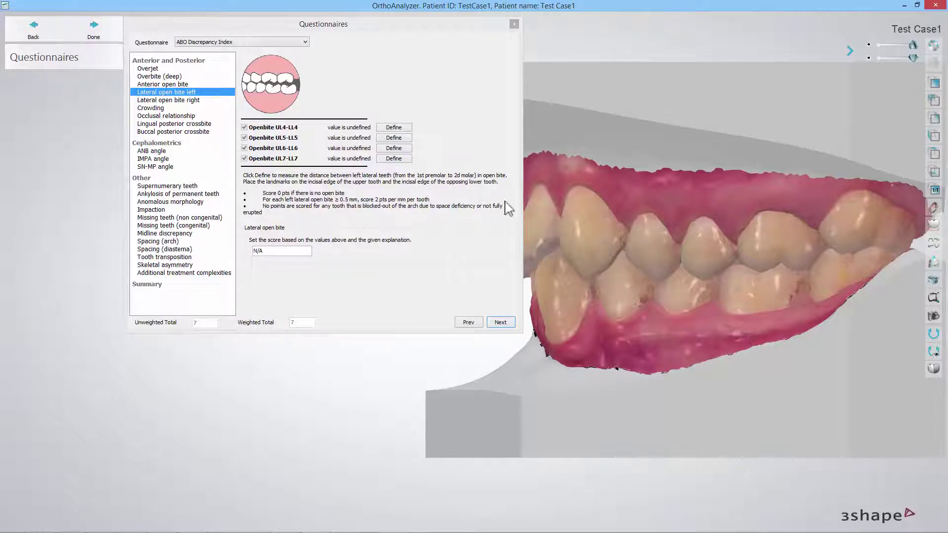
click(275, 251)
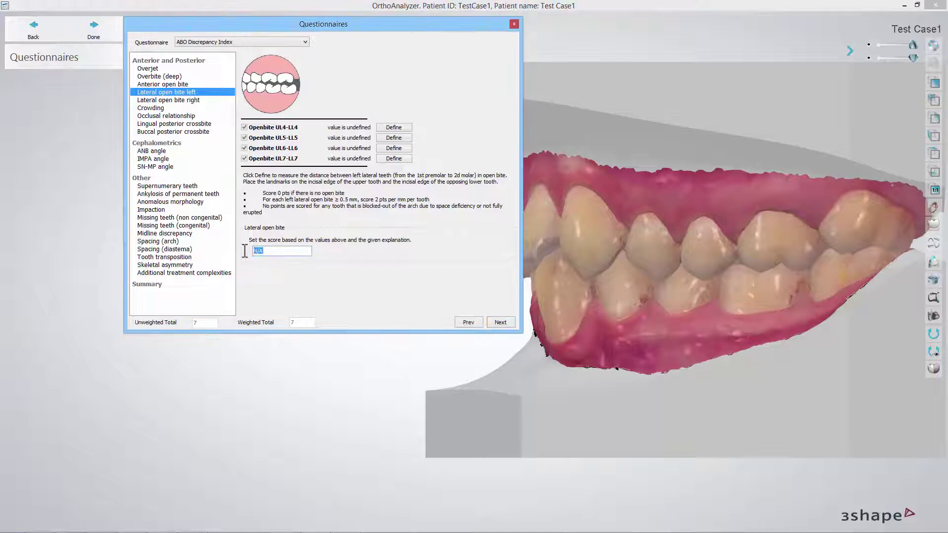
text(0)
- Score Lateral open bite right as 0, viewing the model from the side
click(494, 327)
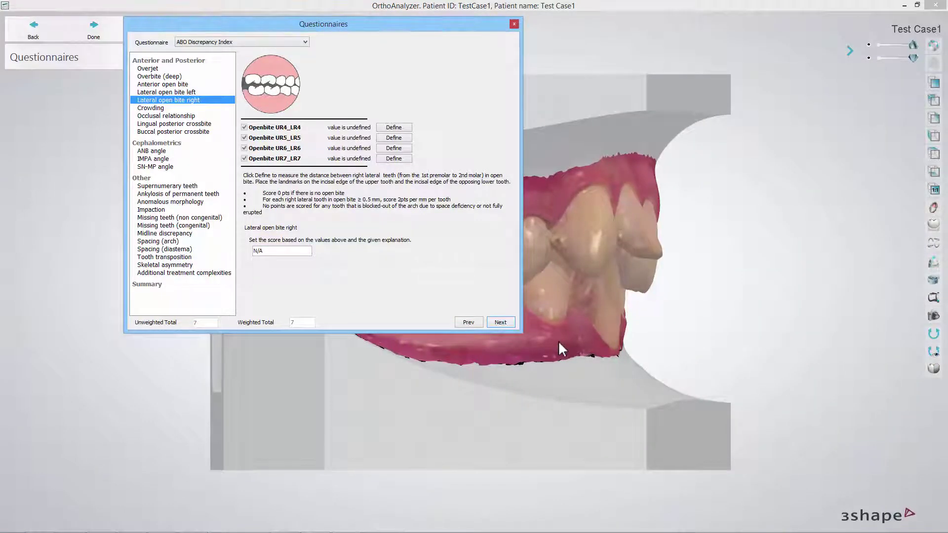
right_drag(558, 348, 804, 334)
click(271, 252)
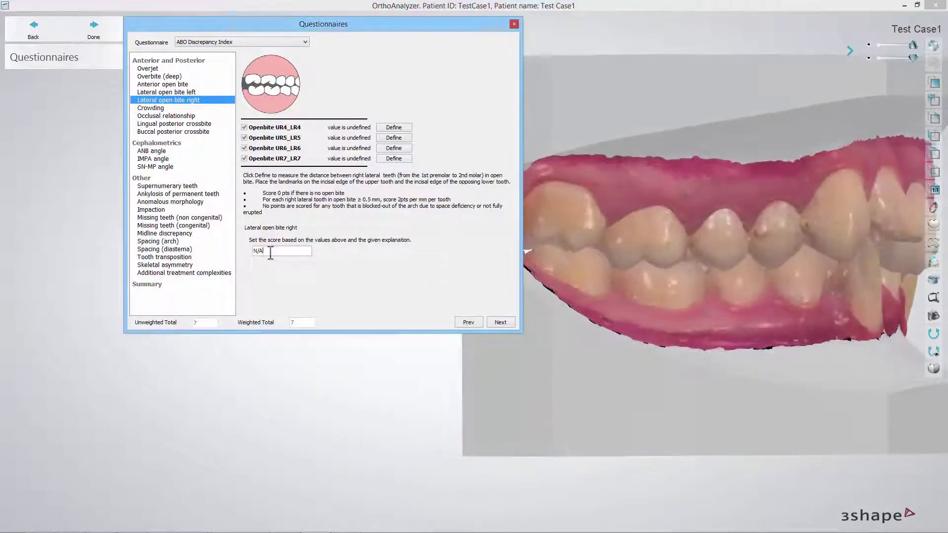
double_click(256, 250)
text(0)
click(494, 326)
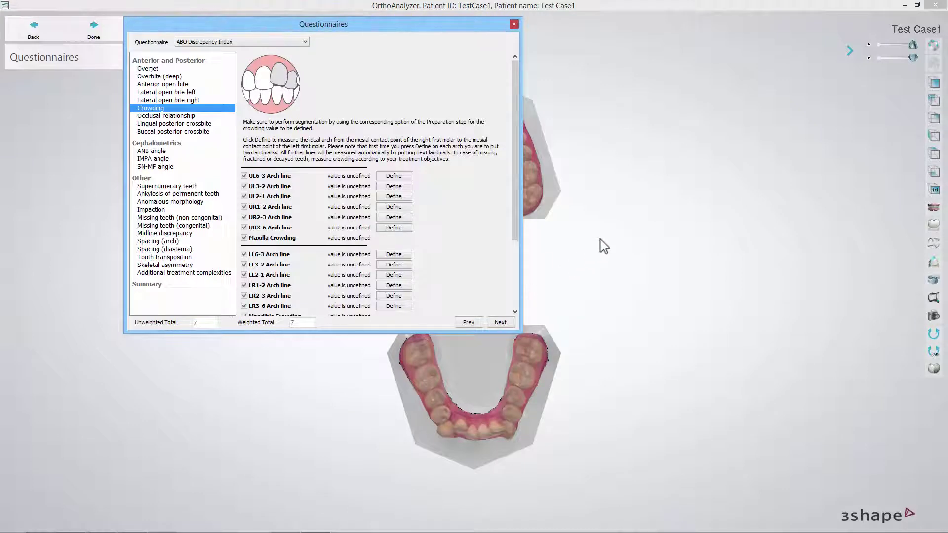
- Measure the UL6-3 and UL3-2 arch lines by placing UL6, UL3 and UL2 landmarks
right_drag(573, 261, 770, 278)
scroll(770, 278, up, 5)
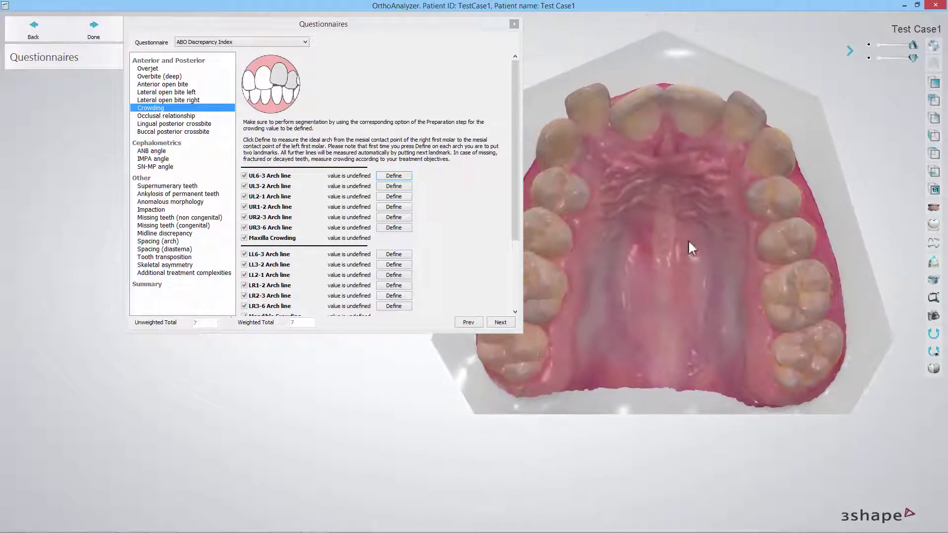
click(395, 183)
click(394, 179)
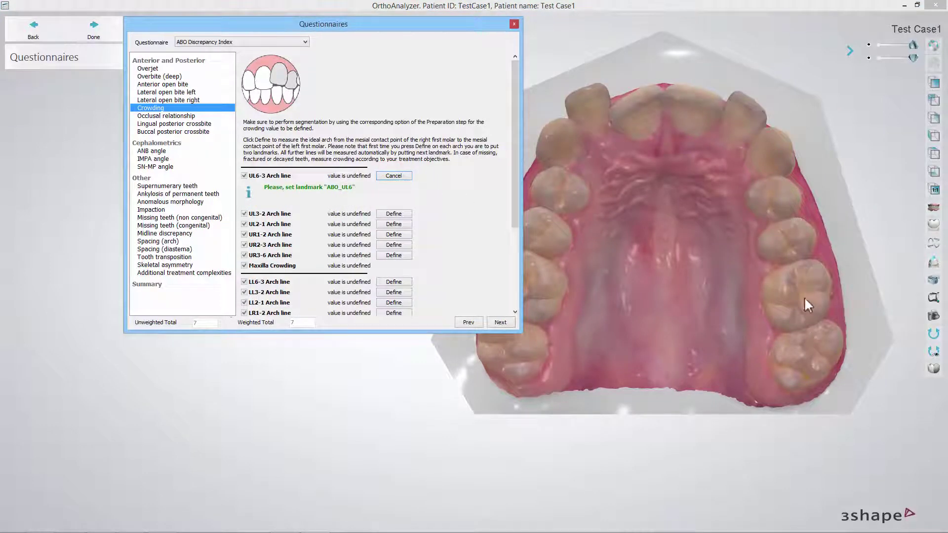
click(795, 260)
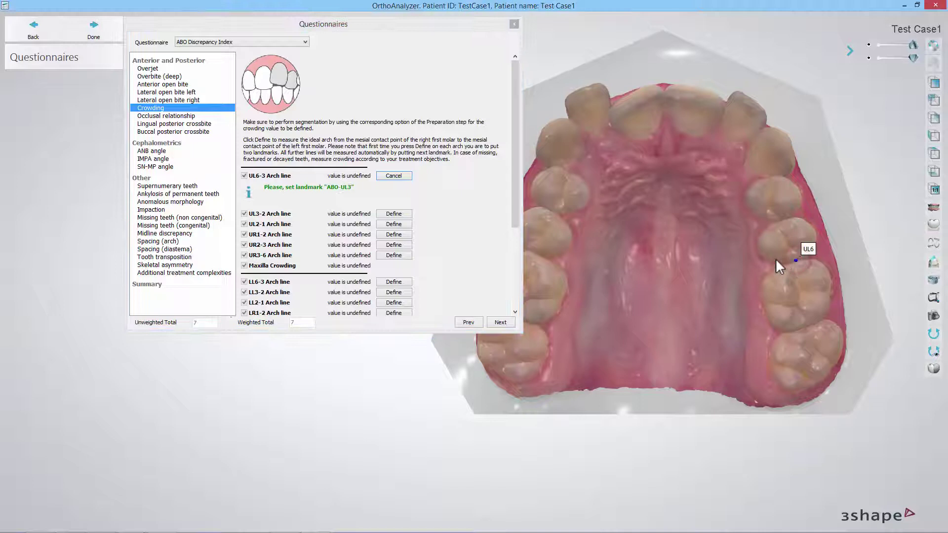
click(750, 145)
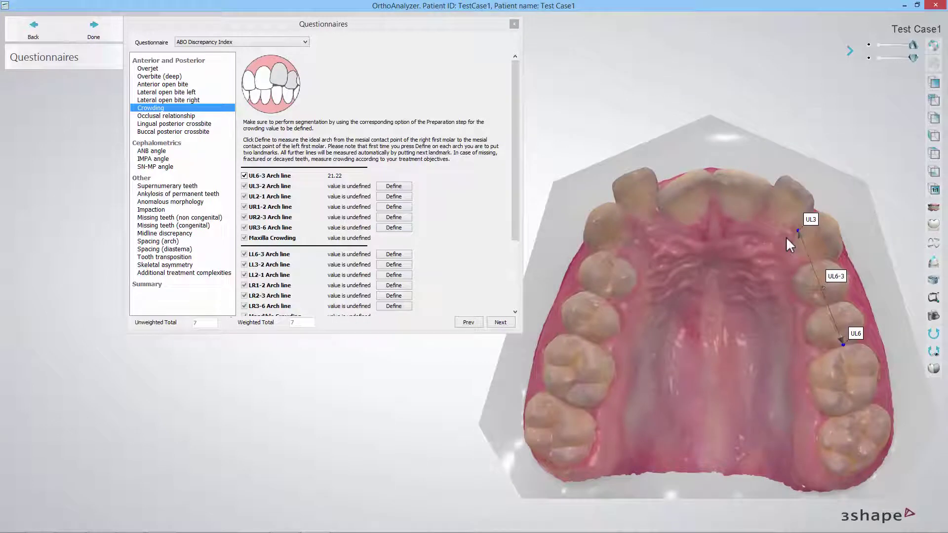
click(406, 187)
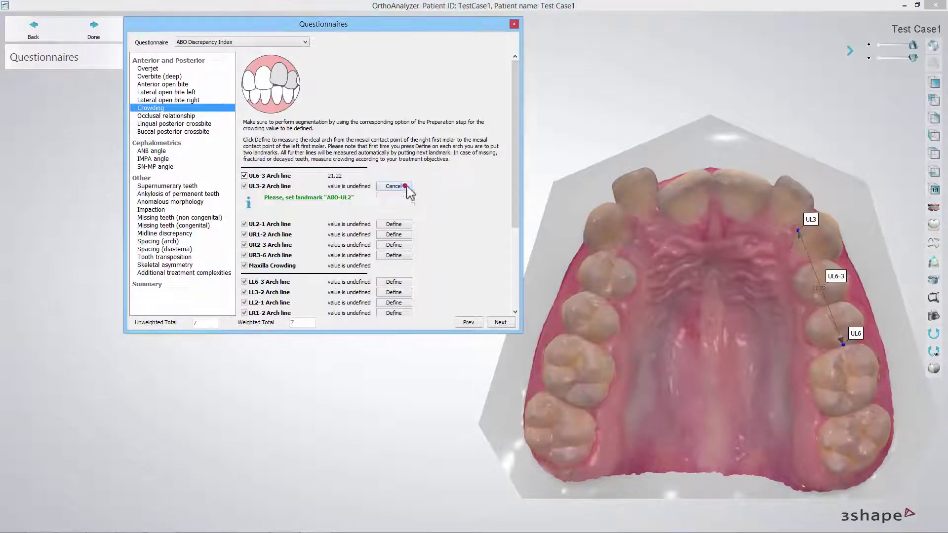
click(770, 198)
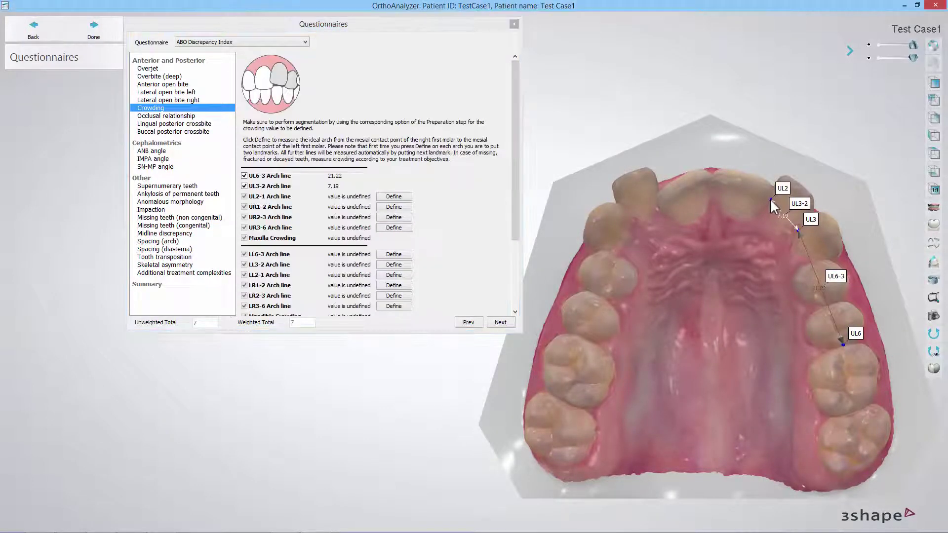
- Complete the right-side upper arch lines with UR1, UR2, UR3 and UR6, giving Maxilla Crowding 3.44
click(390, 196)
click(712, 176)
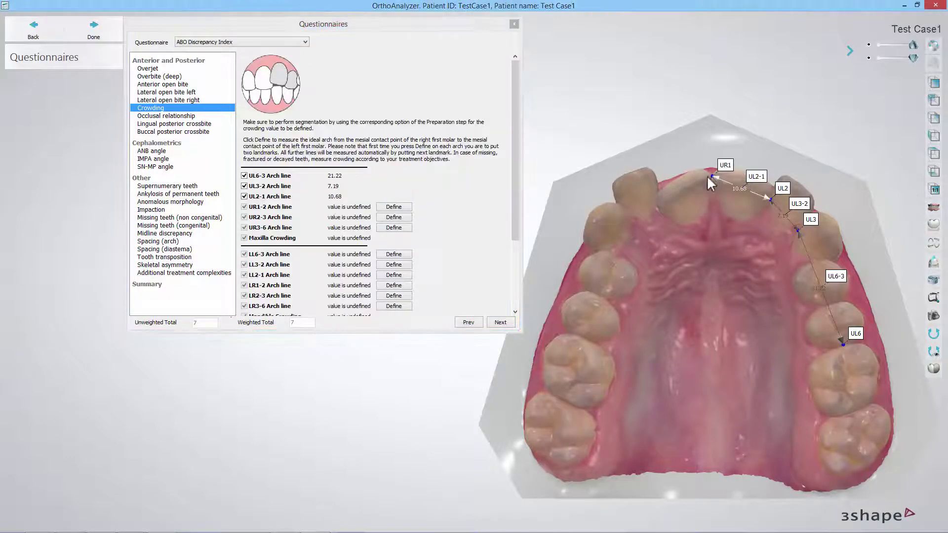
click(390, 207)
click(688, 182)
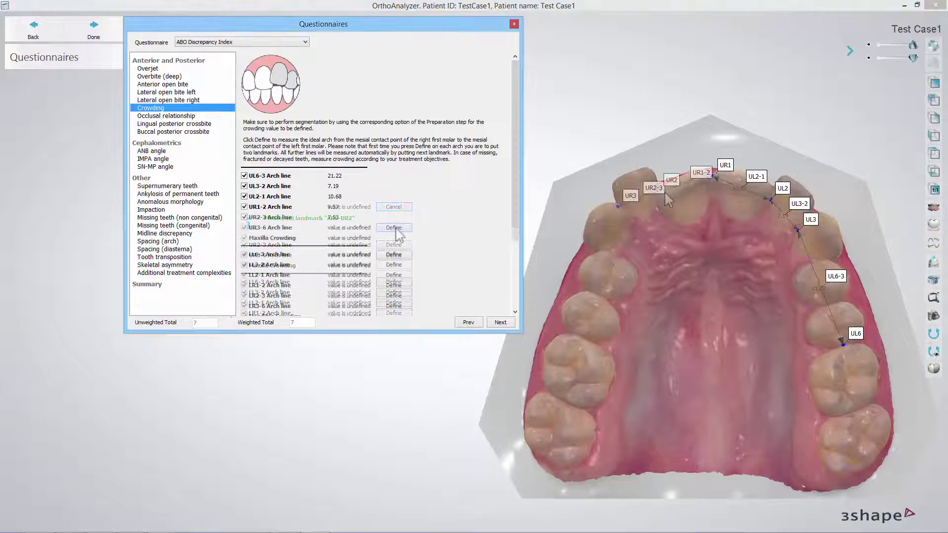
click(618, 206)
click(585, 337)
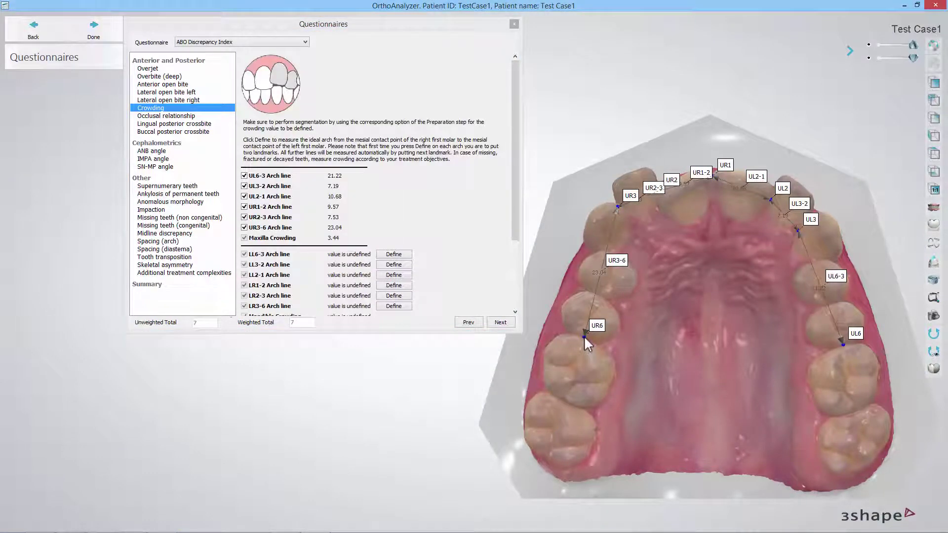
click(393, 254)
- Place landmarks LL6 through LR6 on the lower teeth for Mandible Crowding 10.38, showing the scoring rules
click(396, 256)
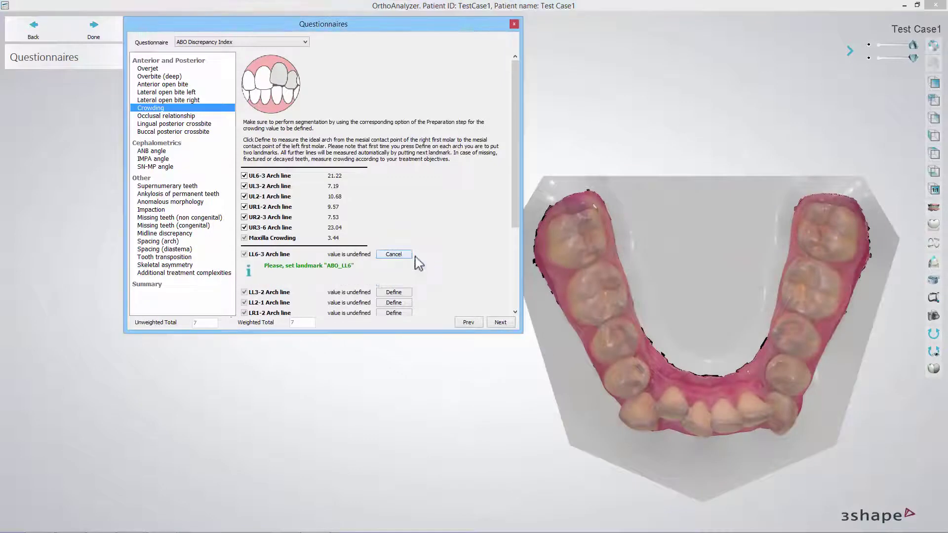
click(805, 315)
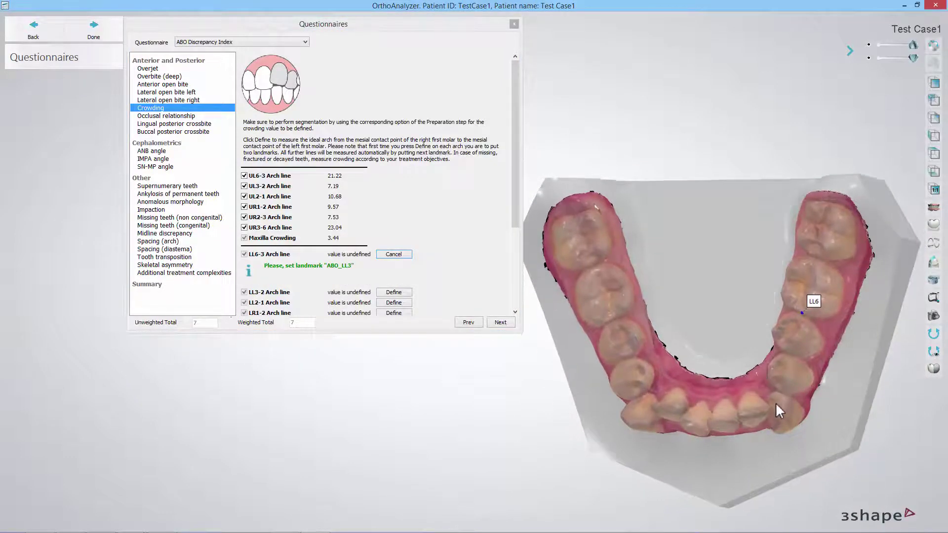
click(778, 399)
click(755, 413)
click(737, 419)
click(722, 421)
click(694, 416)
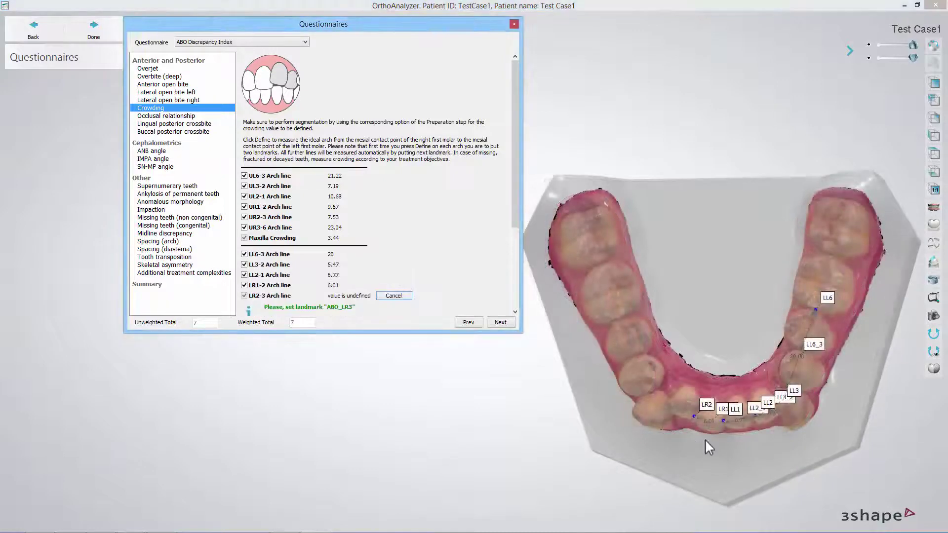
click(665, 400)
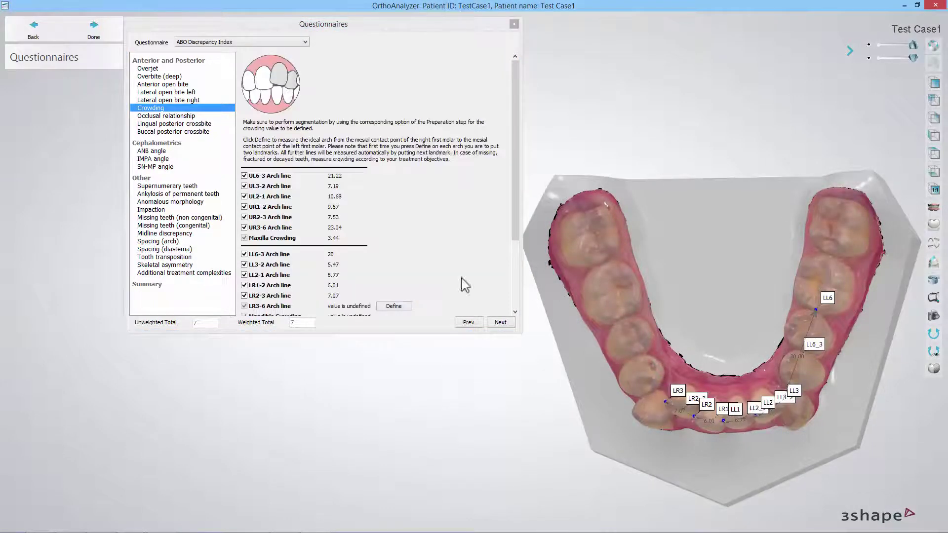
click(393, 306)
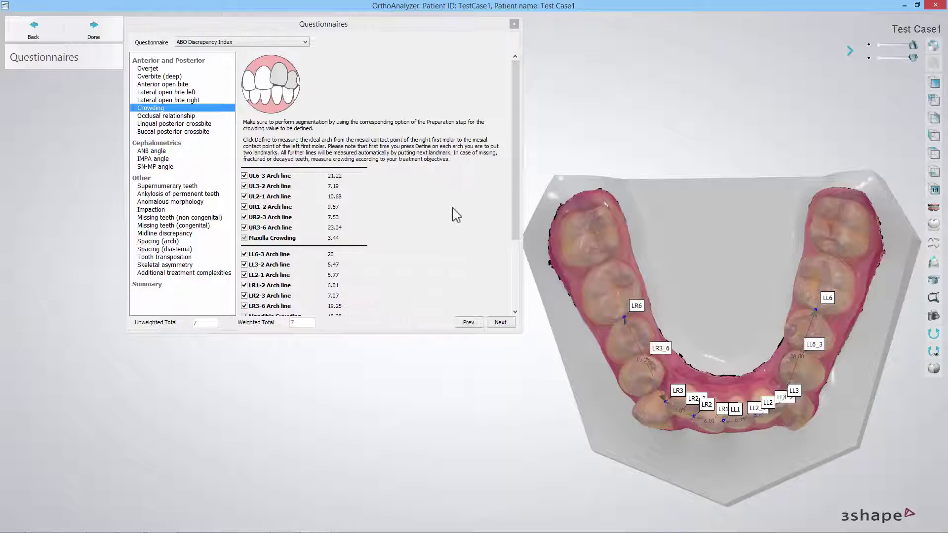
drag(513, 192, 524, 250)
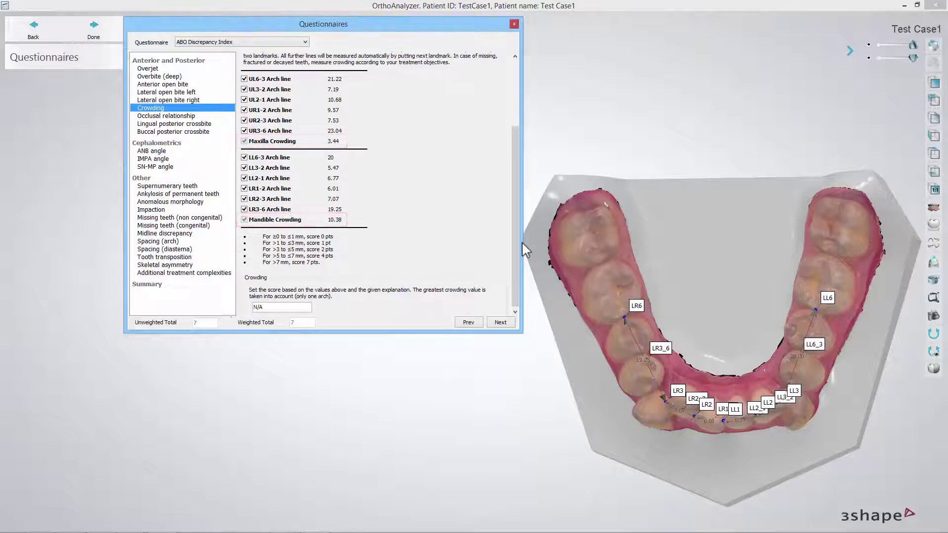
- Score Crowding as 7
click(280, 306)
drag(280, 307, 240, 309)
text(7)
- View the model from the front and score Occlusal relationship as 0, bringing totals to 14
click(497, 322)
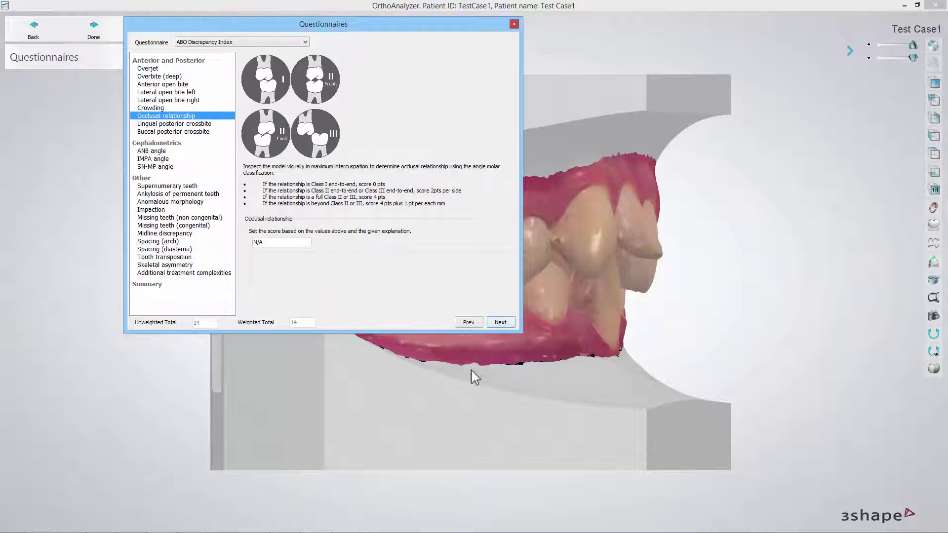
right_drag(417, 377, 710, 229)
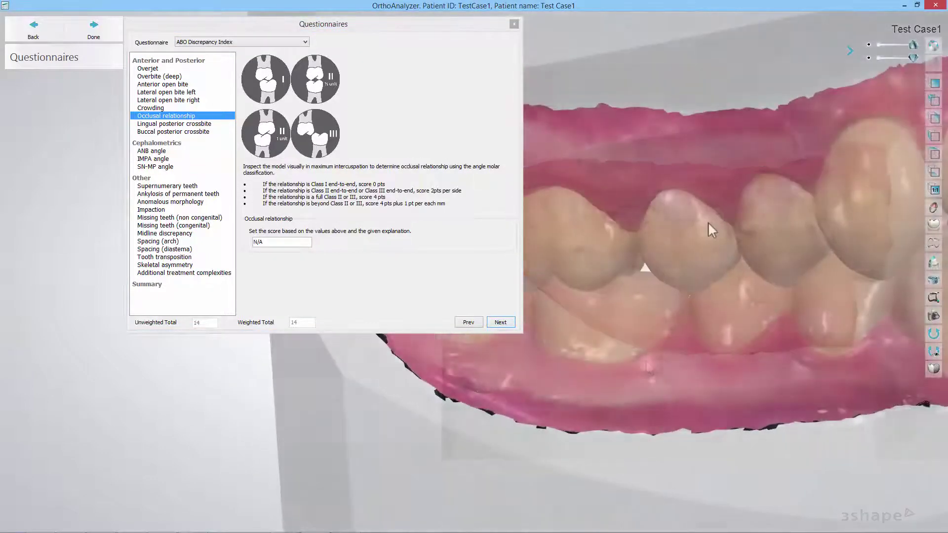
scroll(716, 221, up, 3)
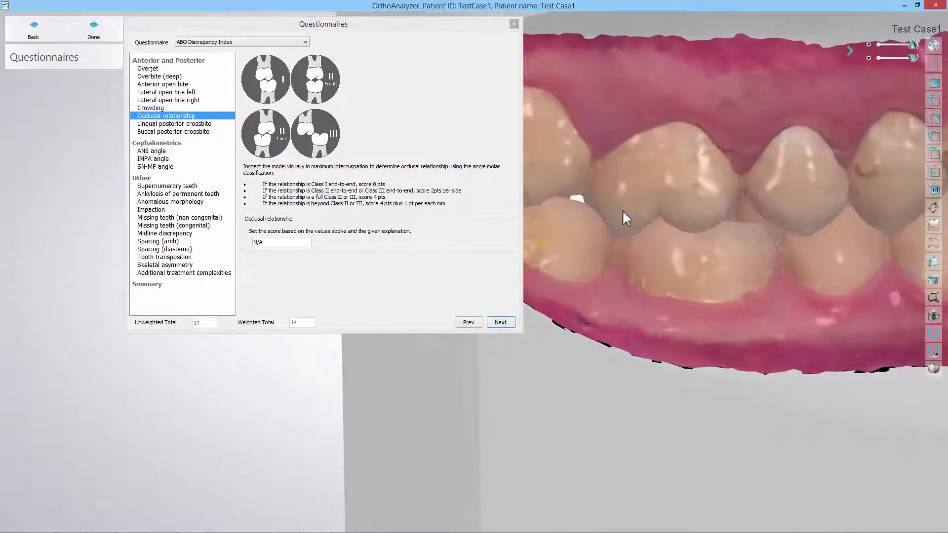
click(272, 242)
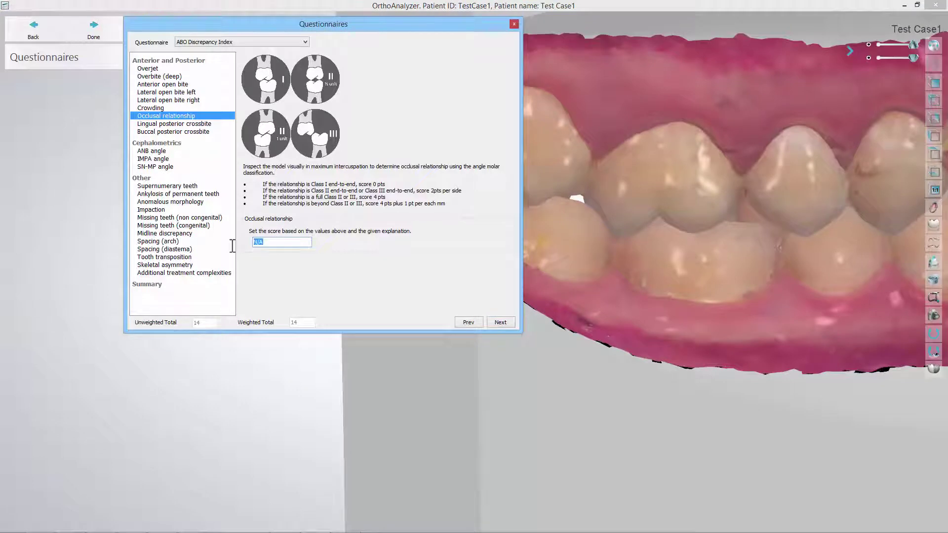
click(496, 324)
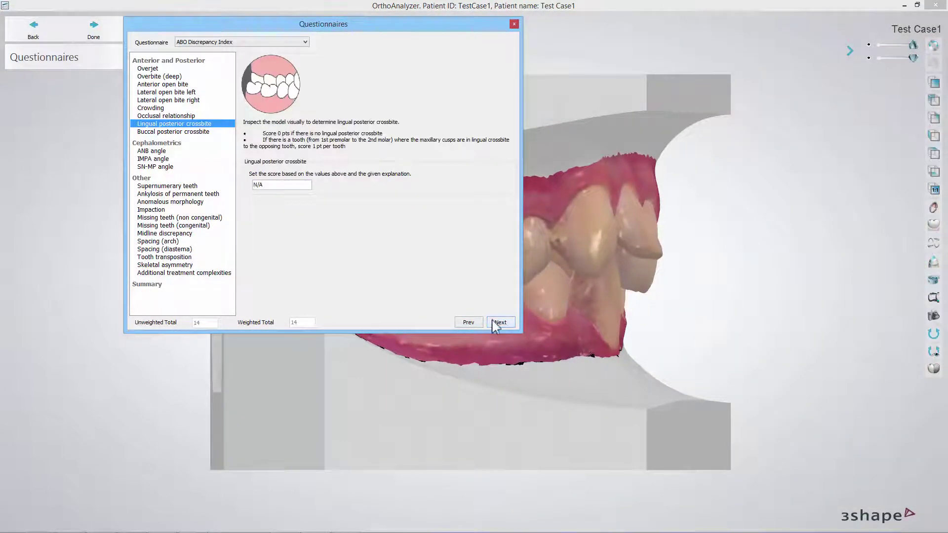
- Inspect the bite, score Lingual posterior crossbite 0 and continue to Cephalometrics
drag(550, 319, 662, 318)
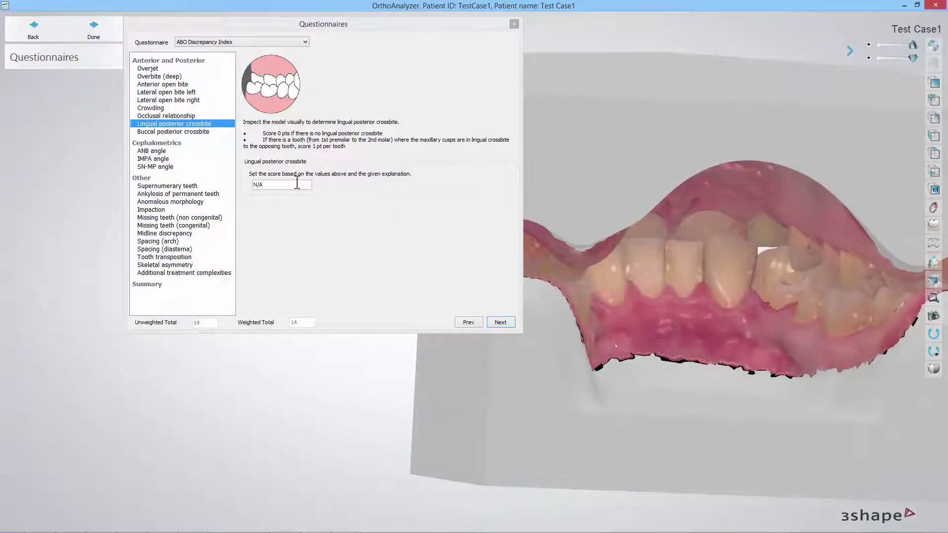
click(276, 185)
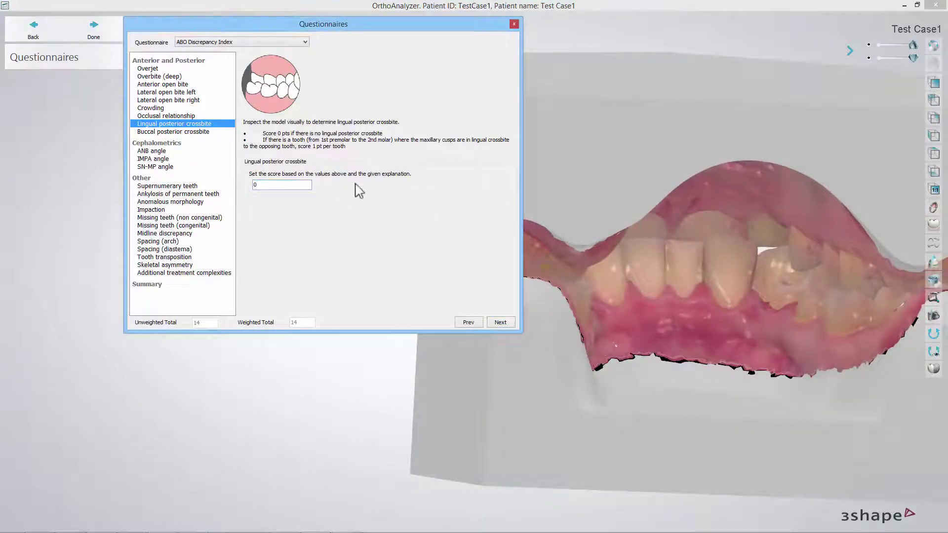
click(499, 322)
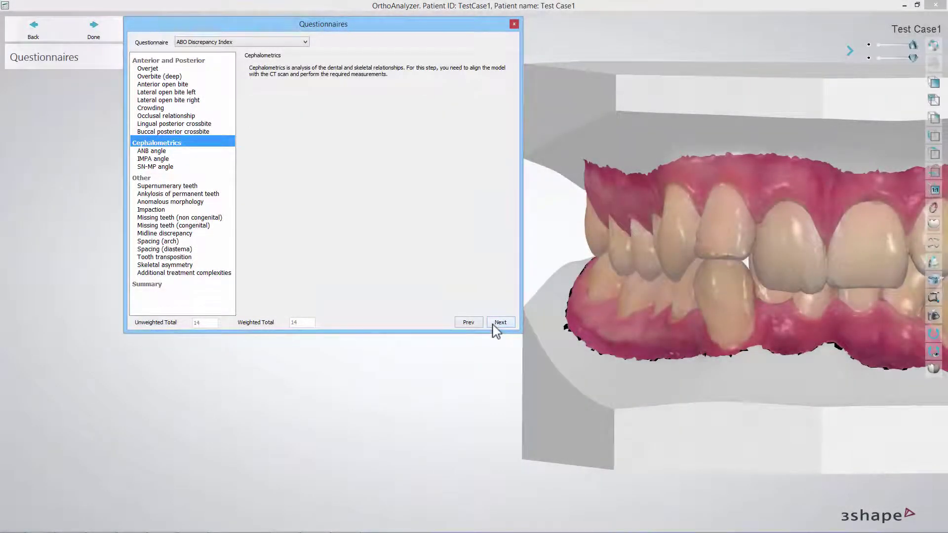
- Skip past the Other section, score Supernumerary teeth 0 and continue to Midline discrepancy
click(494, 326)
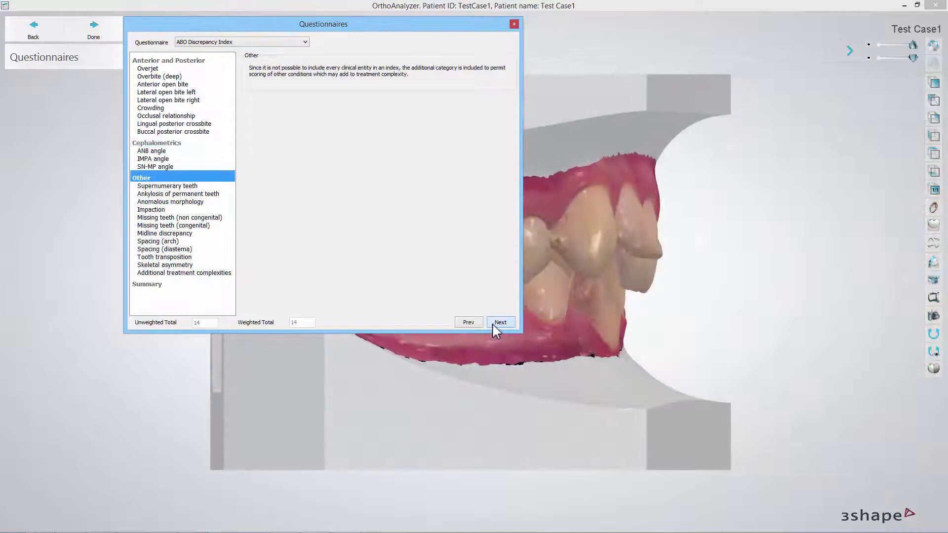
click(493, 323)
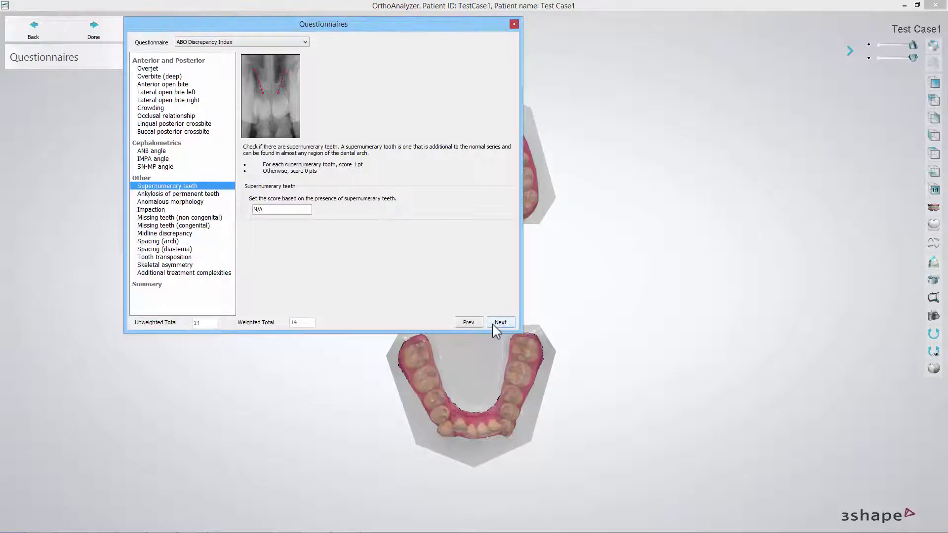
click(268, 213)
text(0)
click(497, 322)
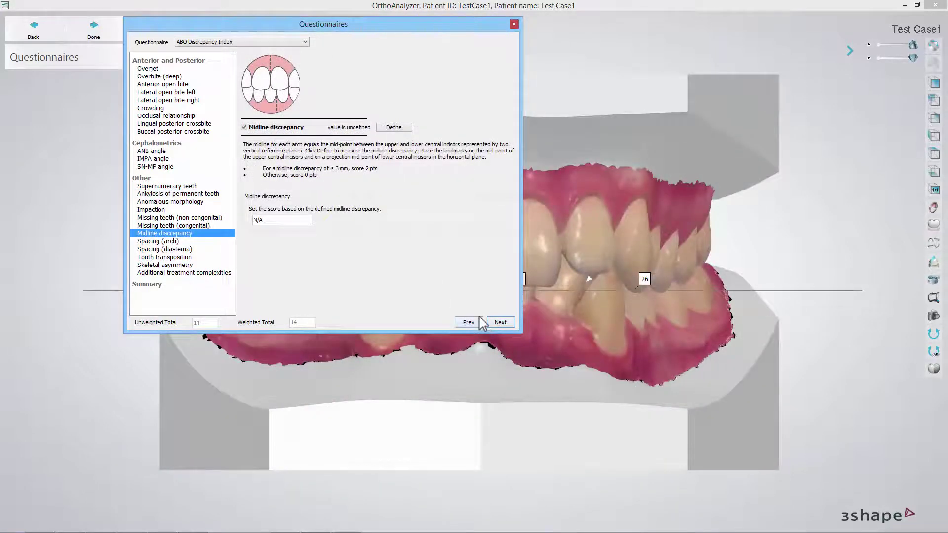
- Place ABO_Point1 and ABO_Point2 on the incisors for a 2.75 midline discrepancy, scored 0
scroll(538, 284, up, 5)
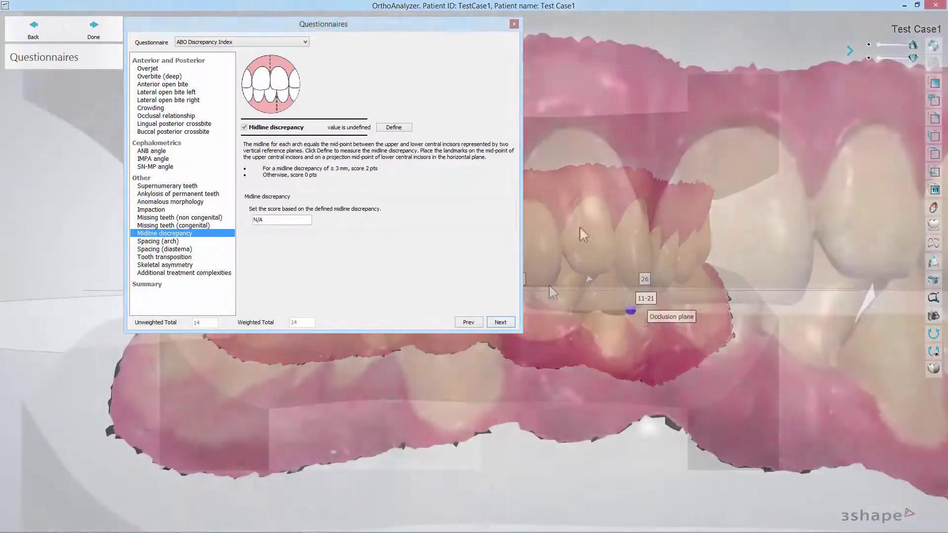
click(391, 128)
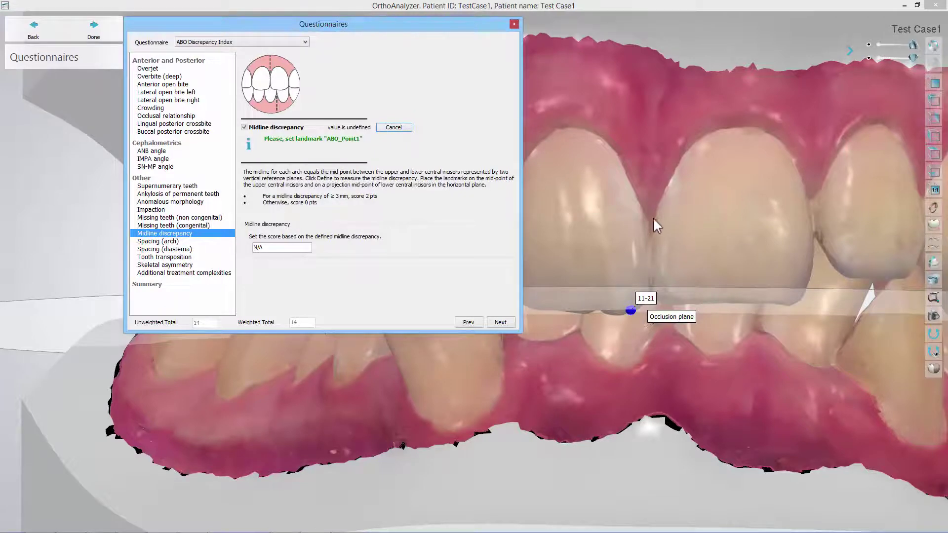
click(649, 234)
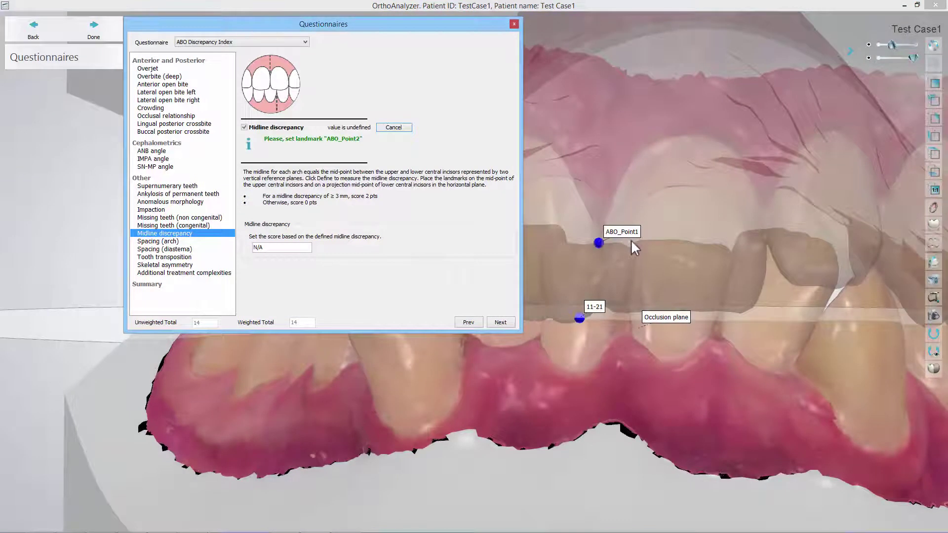
click(630, 242)
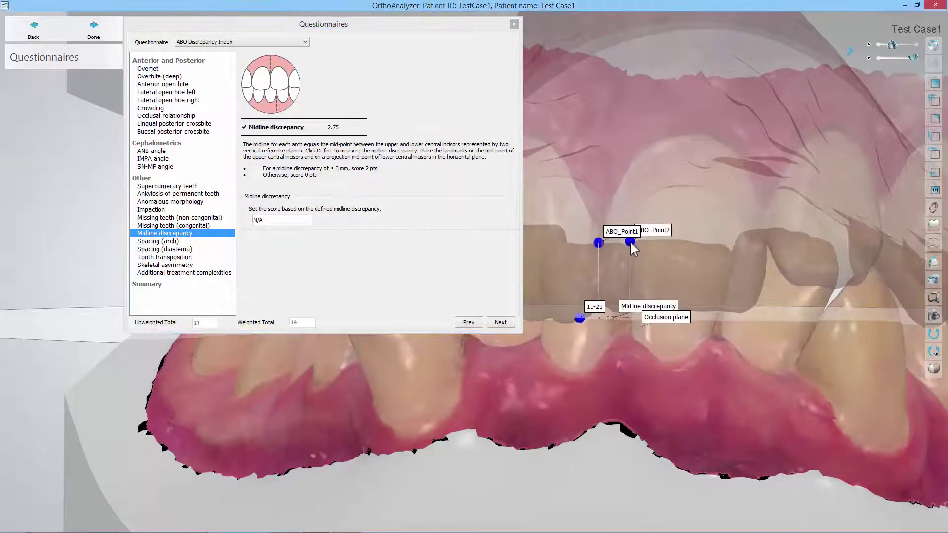
drag(889, 46, 913, 45)
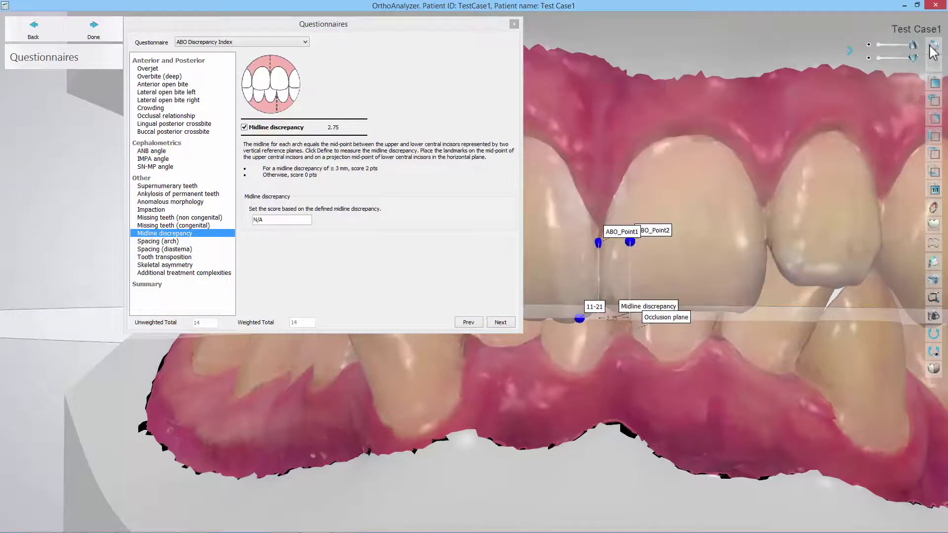
drag(302, 219, 245, 228)
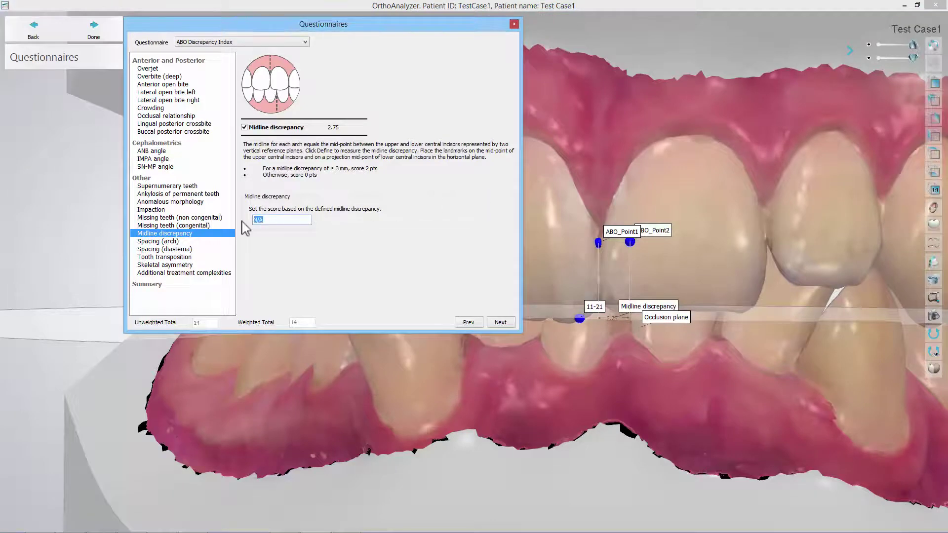
text(0)
click(495, 324)
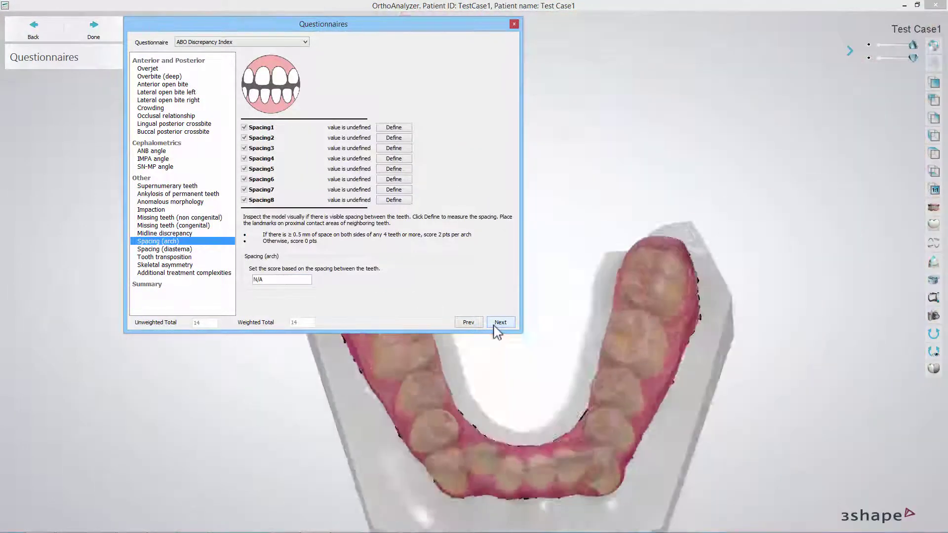
click(584, 317)
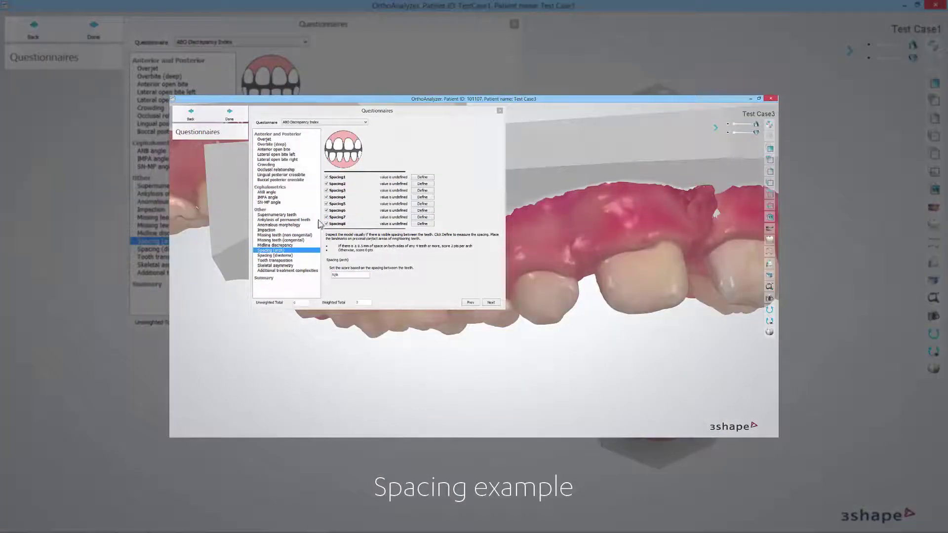
click(414, 178)
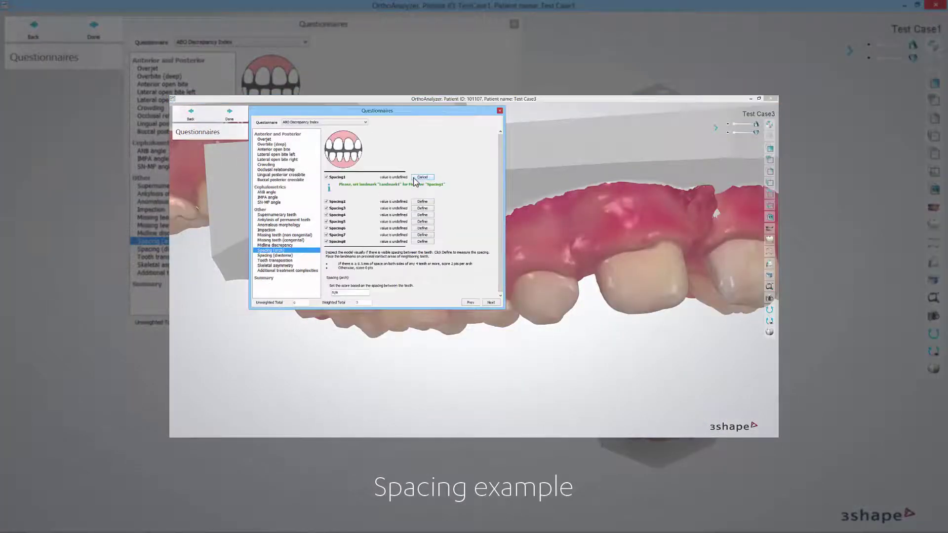
click(579, 293)
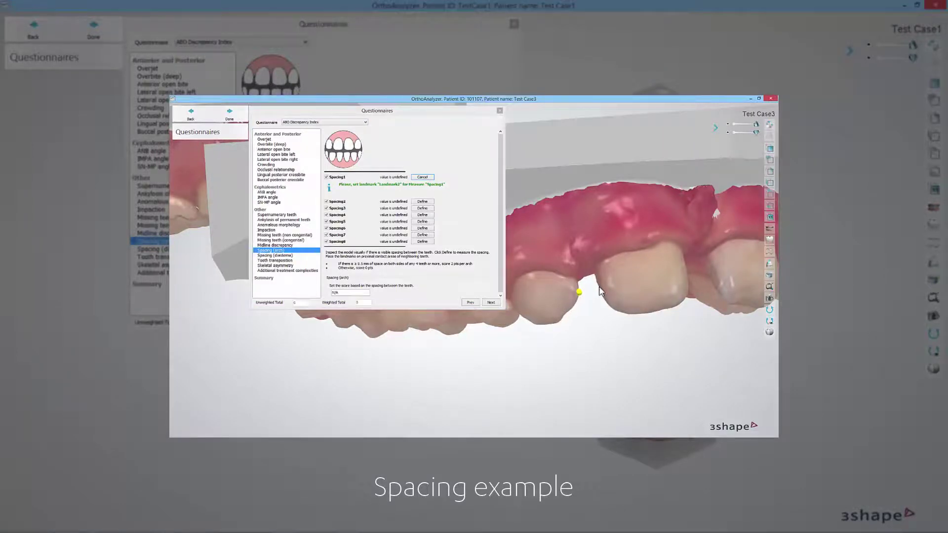
click(600, 290)
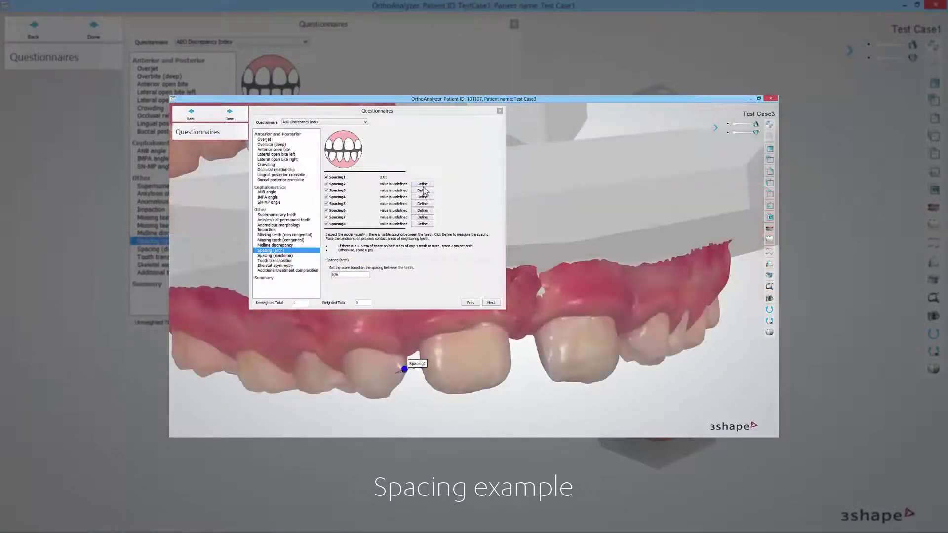
click(423, 184)
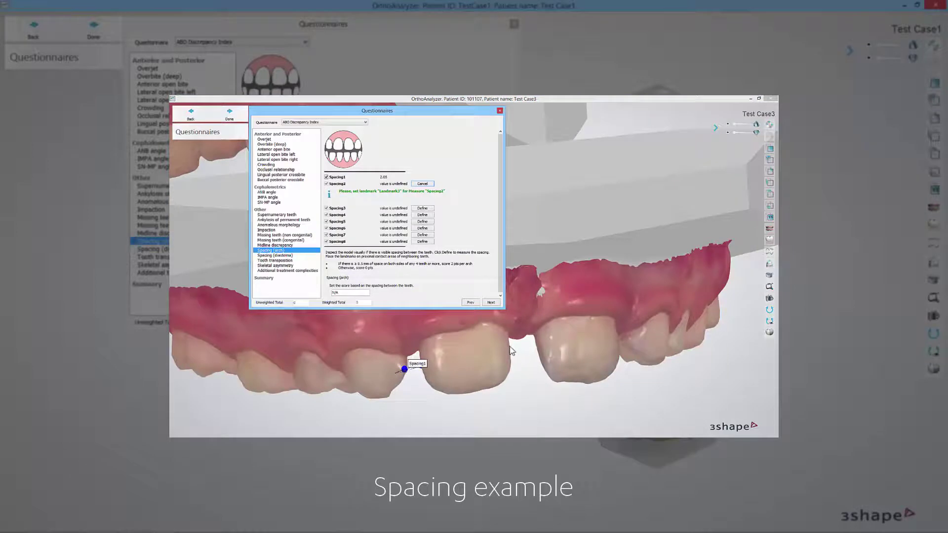
click(538, 346)
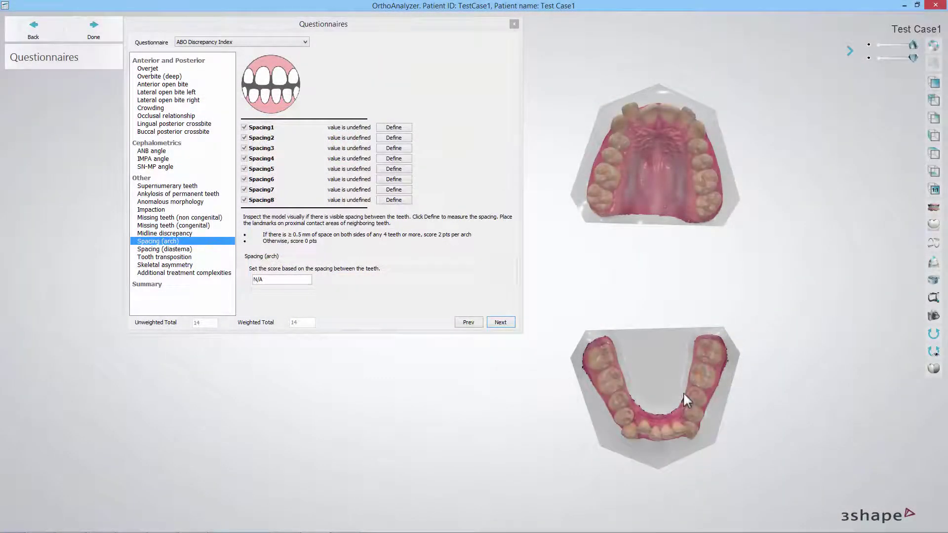
- Score Spacing (arch) and Tooth transposition both 0, skipping past Spacing (diastema)
click(270, 280)
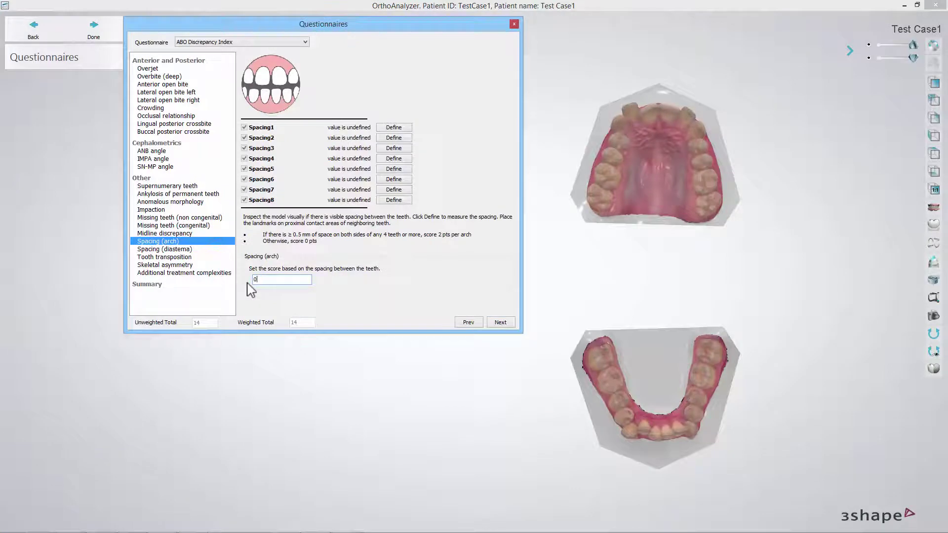
click(500, 322)
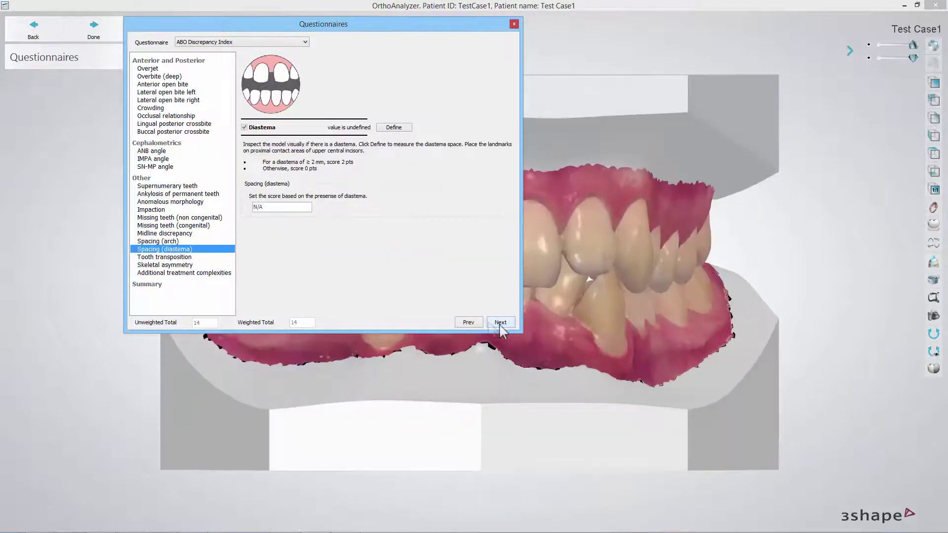
click(499, 323)
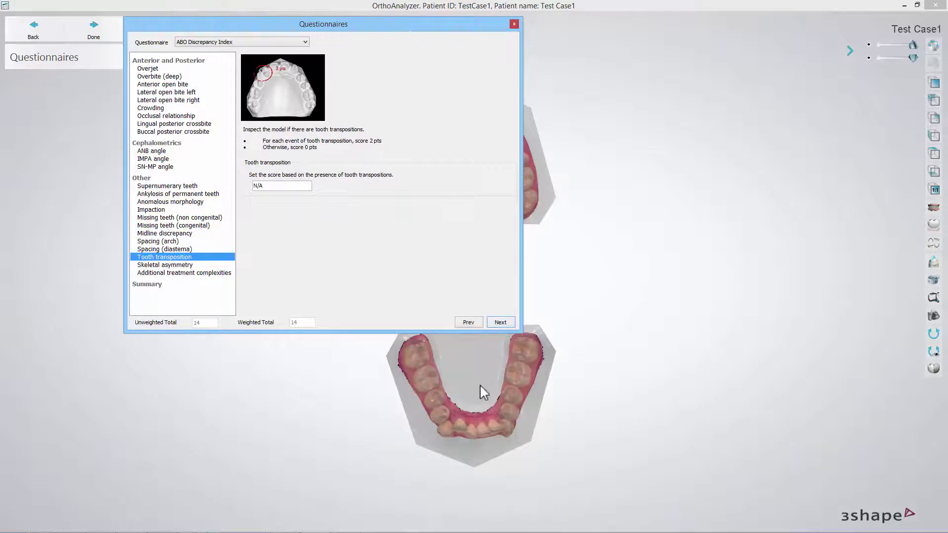
middle_drag(443, 374, 593, 387)
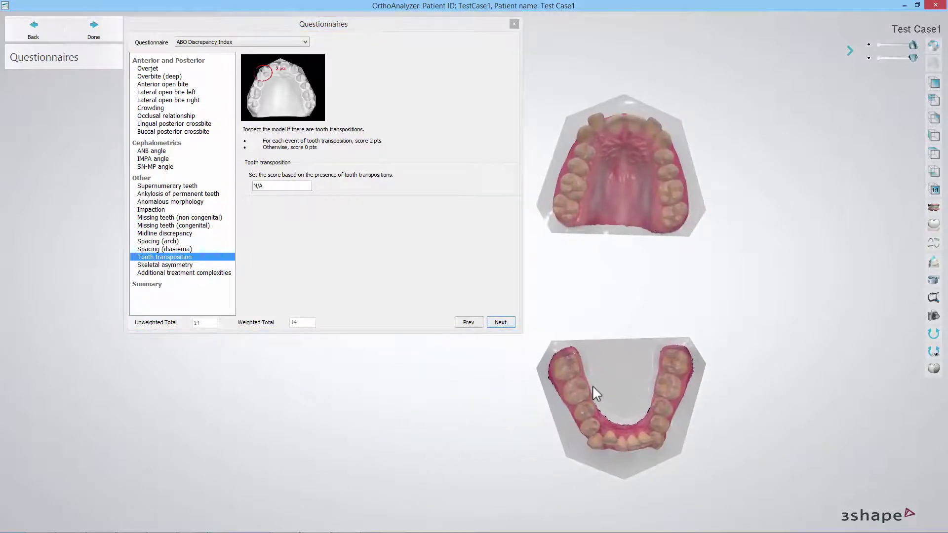
click(282, 186)
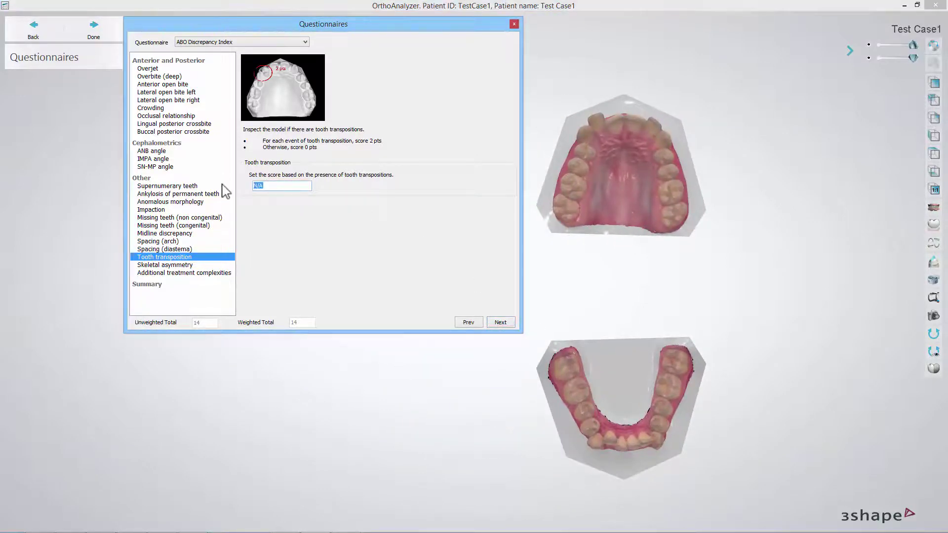
click(493, 325)
- Advance past Additional treatment complexities to the Summary, review the weighted total of 14, and close the questionnaire
click(494, 326)
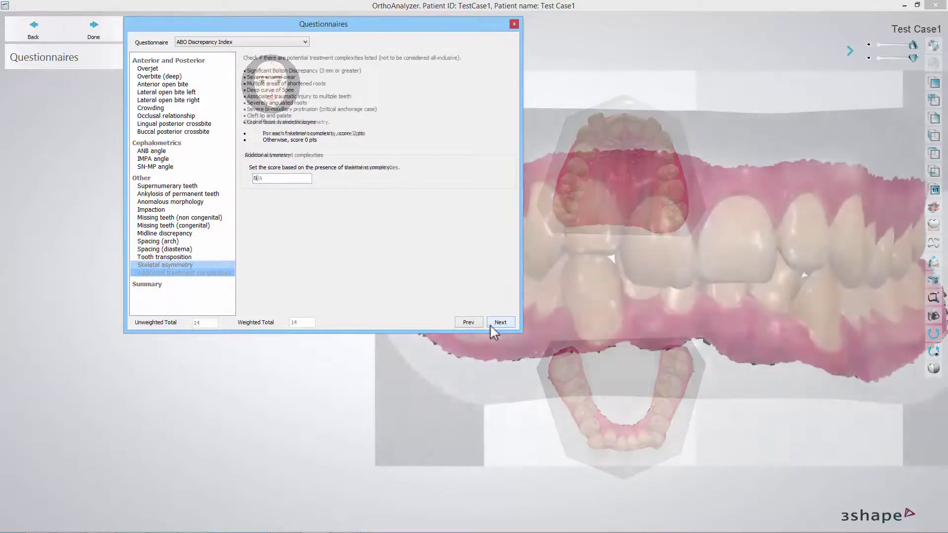
click(493, 325)
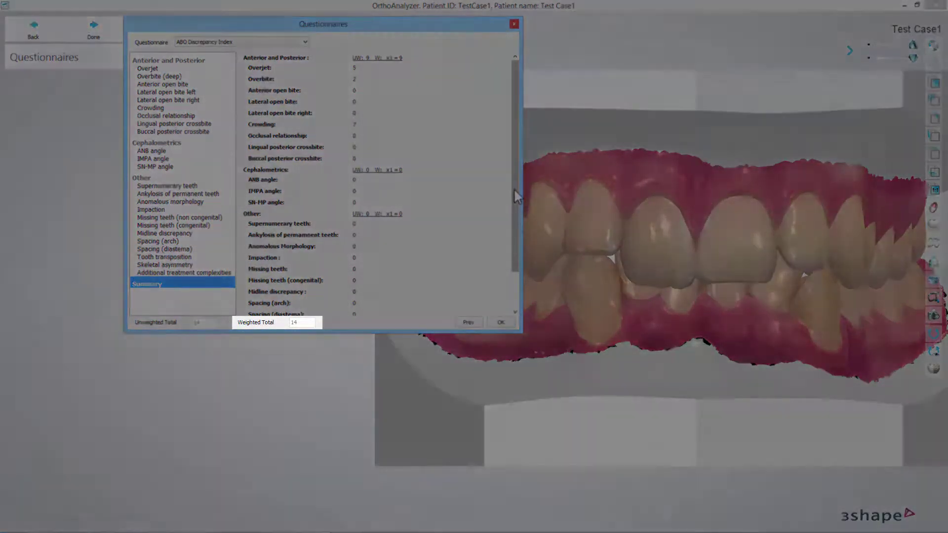
drag(514, 188, 513, 253)
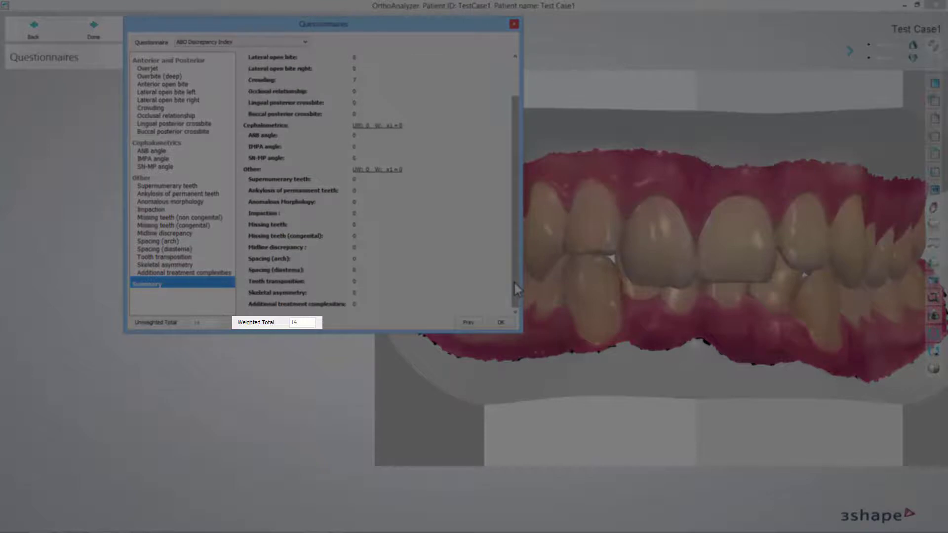
drag(516, 289, 520, 209)
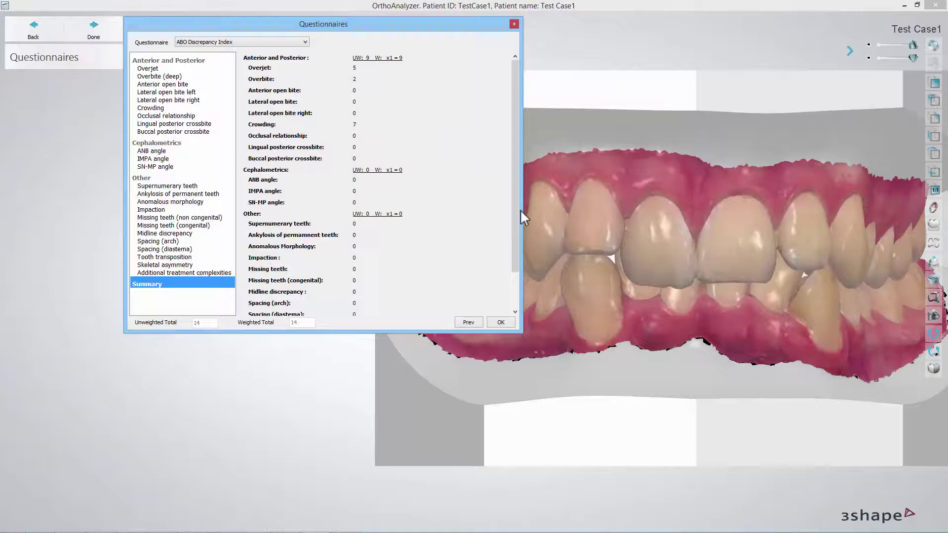
click(499, 323)
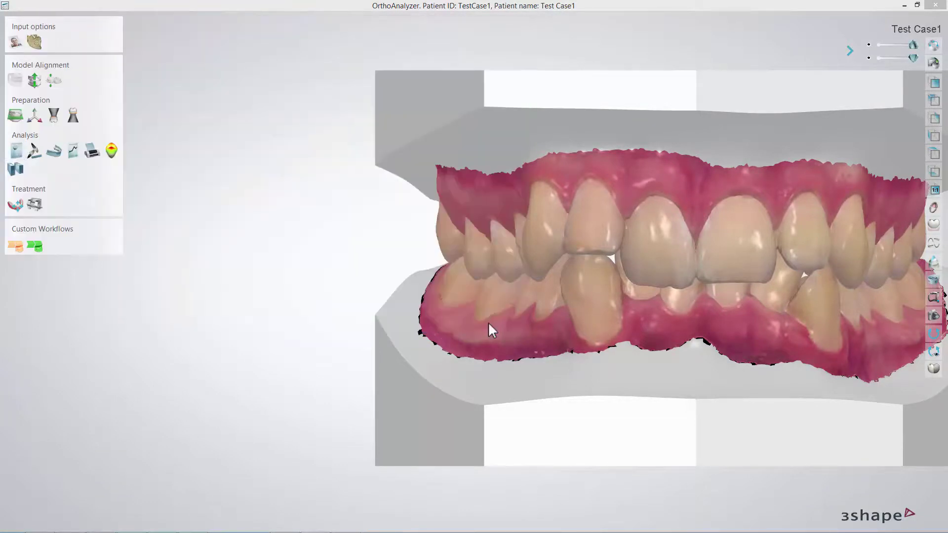